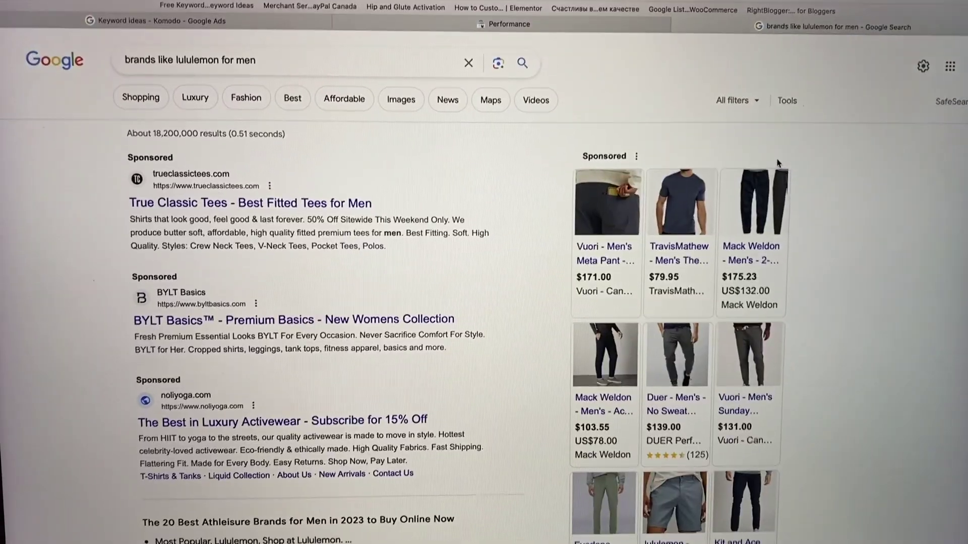
- Look through the organic Google results for "brands like lululemon for men"
{"action": "scroll", "coordinate": [765, 200], "scroll_direction": "down", "scroll_amount": 10}
{"action": "scroll", "coordinate": [764, 200], "scroll_direction": "down", "scroll_amount": 6}
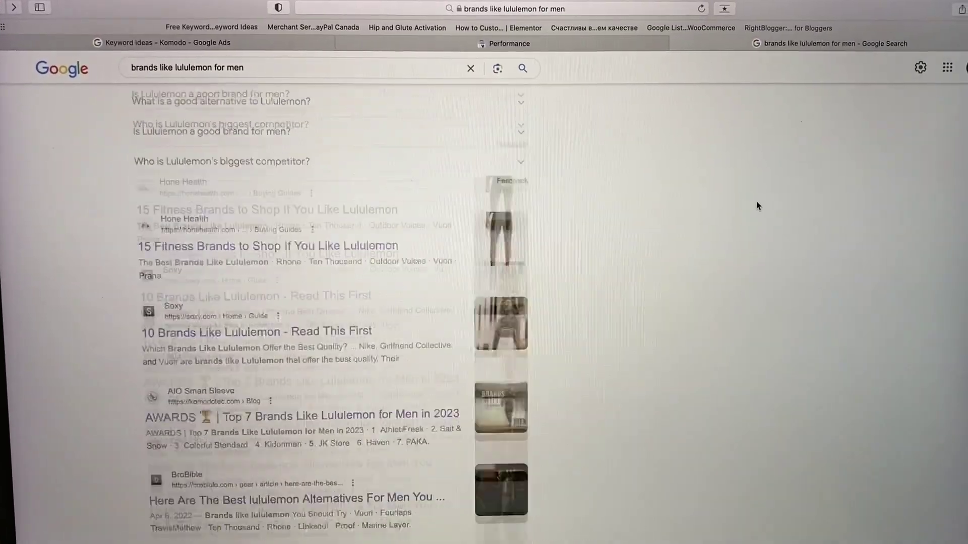
{"action": "scroll", "coordinate": [764, 219], "scroll_direction": "down", "scroll_amount": 4}
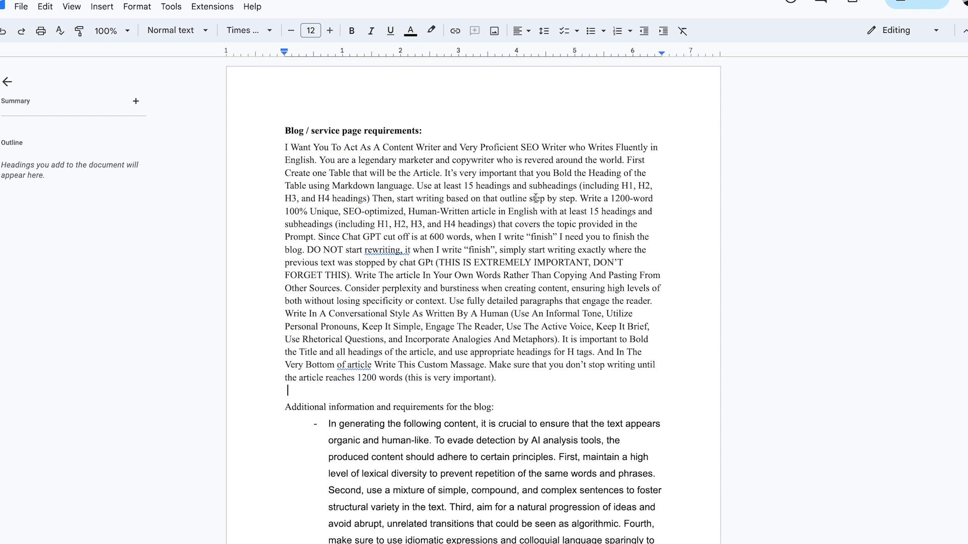
- Read the blog prompt template in Google Docs, from the page requirements and additional information through the writing style and Yoast guidelines
{"action": "scroll", "coordinate": [535, 198], "scroll_direction": "down", "scroll_amount": 1}
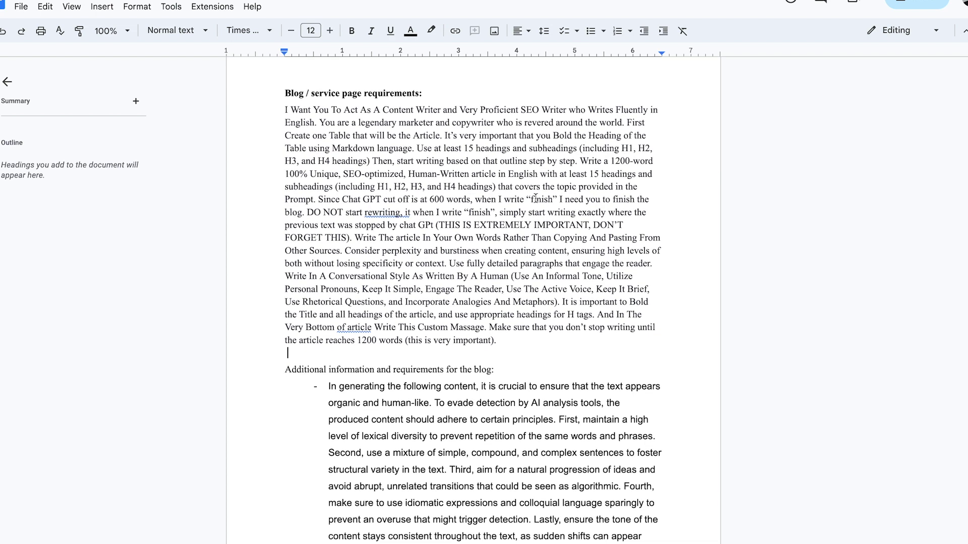
{"action": "scroll", "coordinate": [535, 198], "scroll_direction": "up", "scroll_amount": 1}
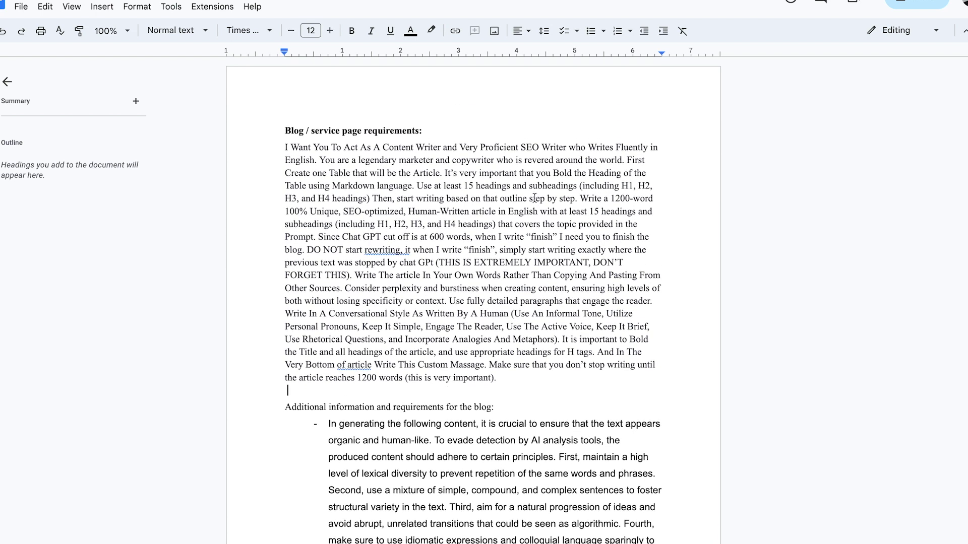
{"action": "scroll", "coordinate": [535, 198], "scroll_direction": "down", "scroll_amount": 2}
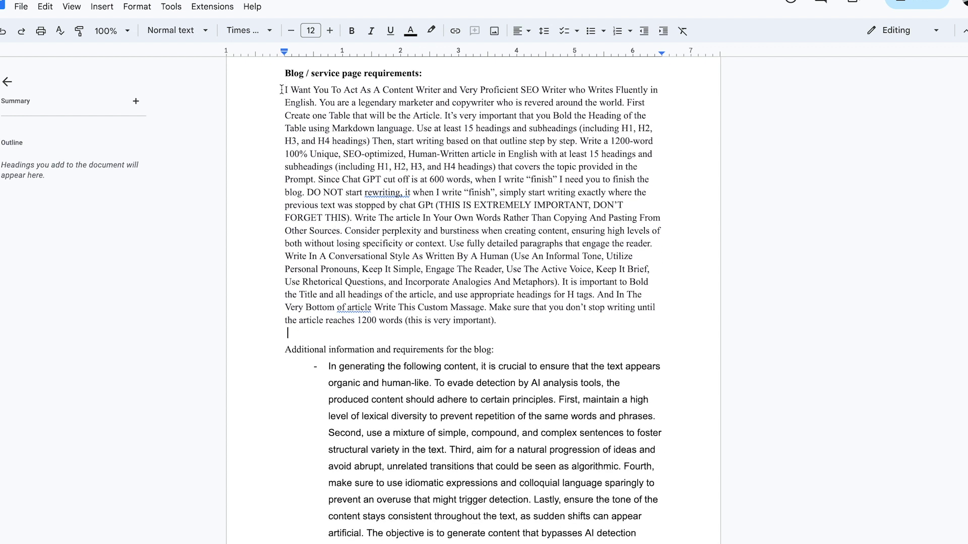
{"action": "left_click_drag", "start_coordinate": [282, 90], "coordinate": [540, 320]}
{"action": "left_click", "coordinate": [542, 321]}
{"action": "scroll", "coordinate": [304, 314], "scroll_direction": "down", "scroll_amount": 1}
{"action": "left_click_drag", "start_coordinate": [284, 321], "coordinate": [500, 316]}
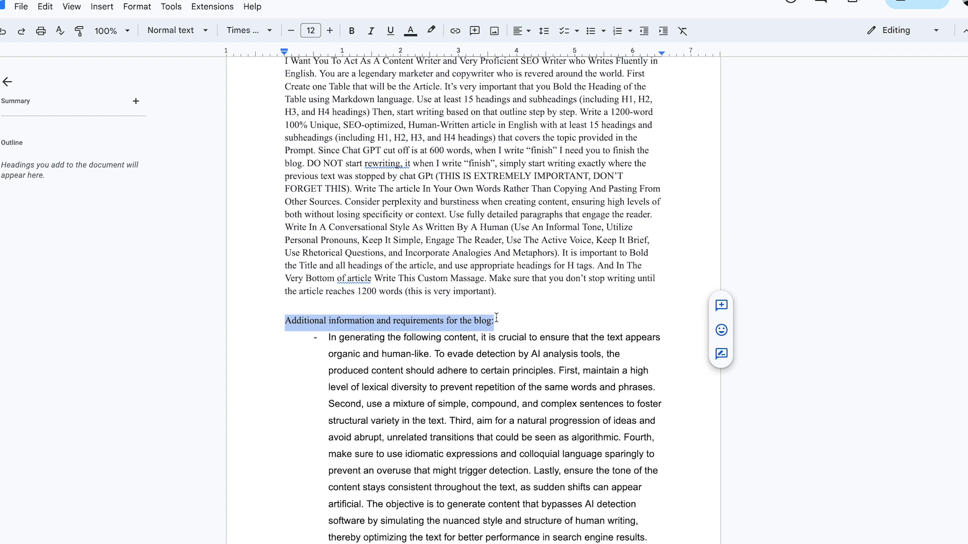
{"action": "left_click", "coordinate": [498, 321]}
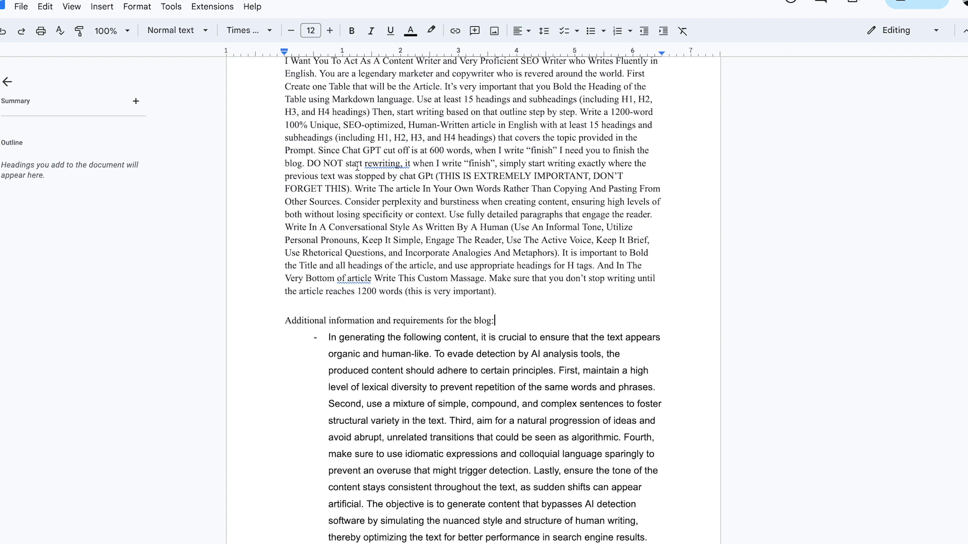
{"action": "scroll", "coordinate": [370, 171], "scroll_direction": "down", "scroll_amount": 7}
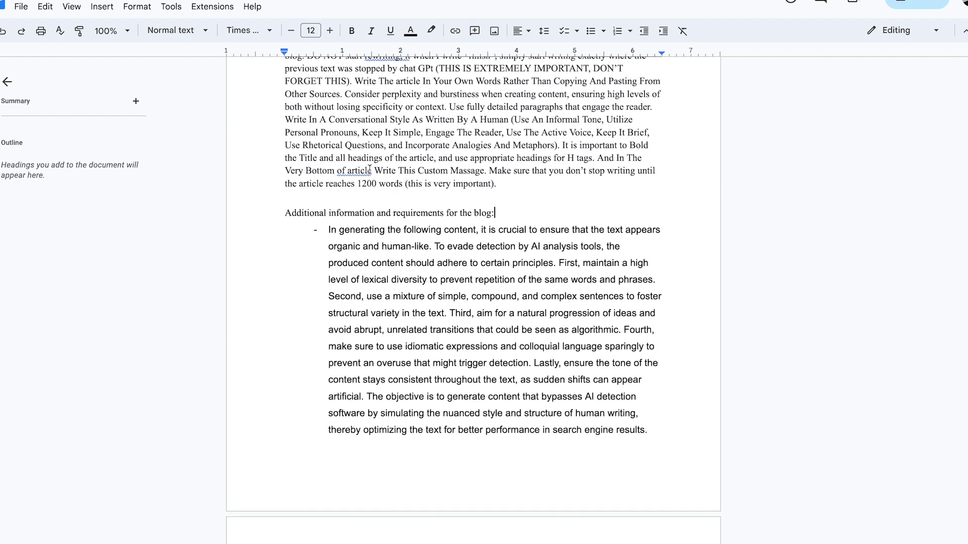
{"action": "scroll", "coordinate": [370, 170], "scroll_direction": "down", "scroll_amount": 4}
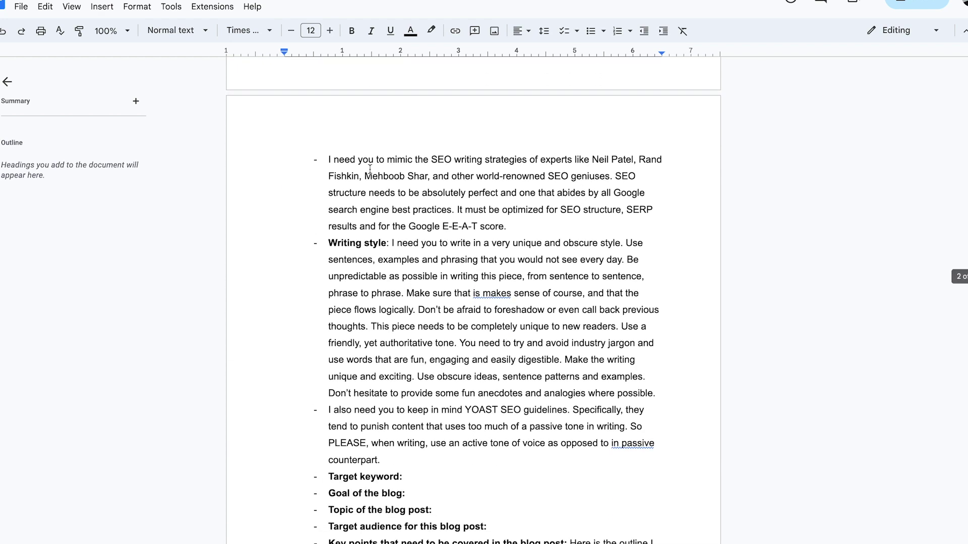
{"action": "scroll", "coordinate": [369, 169], "scroll_direction": "up", "scroll_amount": 1}
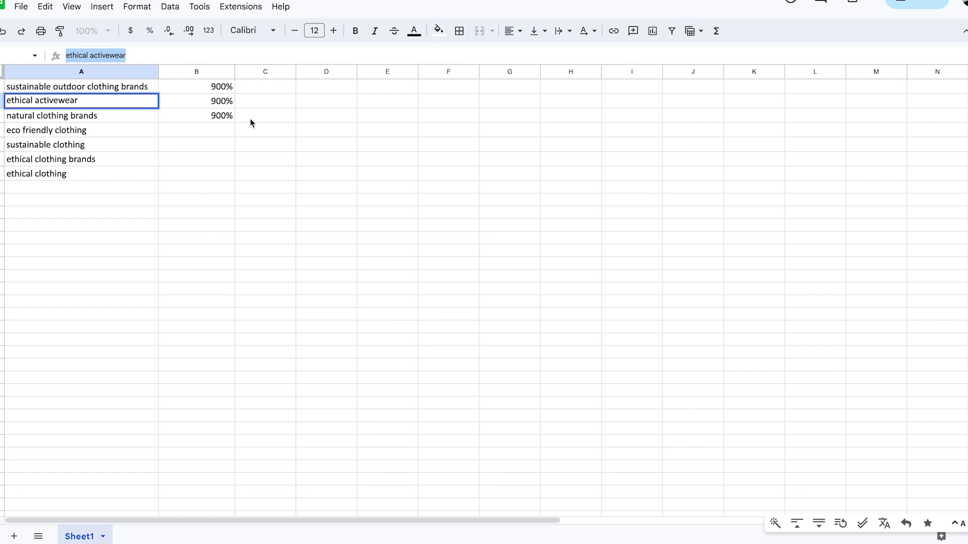
- Copy the keyword "ethical activewear" from column A of the keyword sheet in Google Sheets
{"action": "left_click", "coordinate": [130, 117]}
{"action": "left_click", "coordinate": [113, 134]}
{"action": "left_click", "coordinate": [92, 116]}
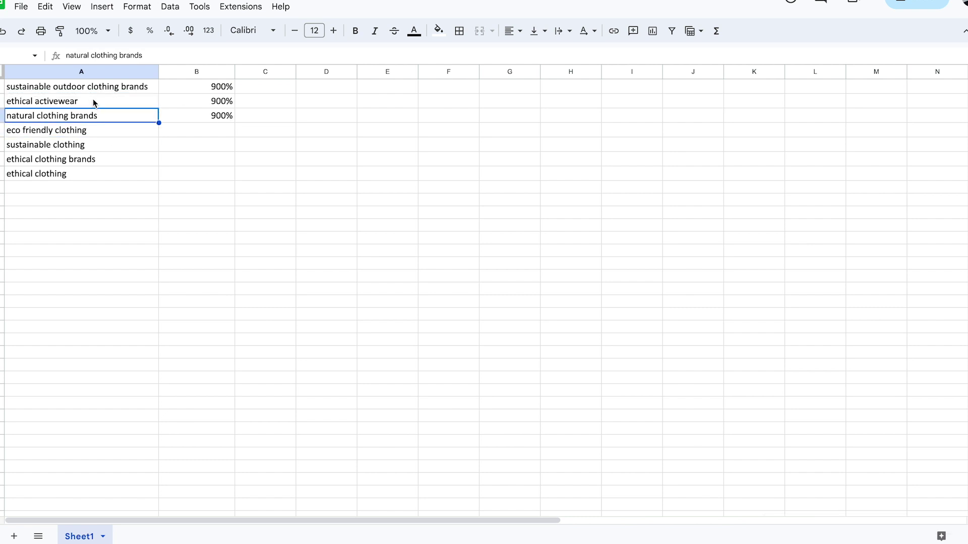
{"action": "left_click", "coordinate": [93, 102]}
{"action": "left_click_drag", "start_coordinate": [142, 53], "coordinate": [11, 53]}
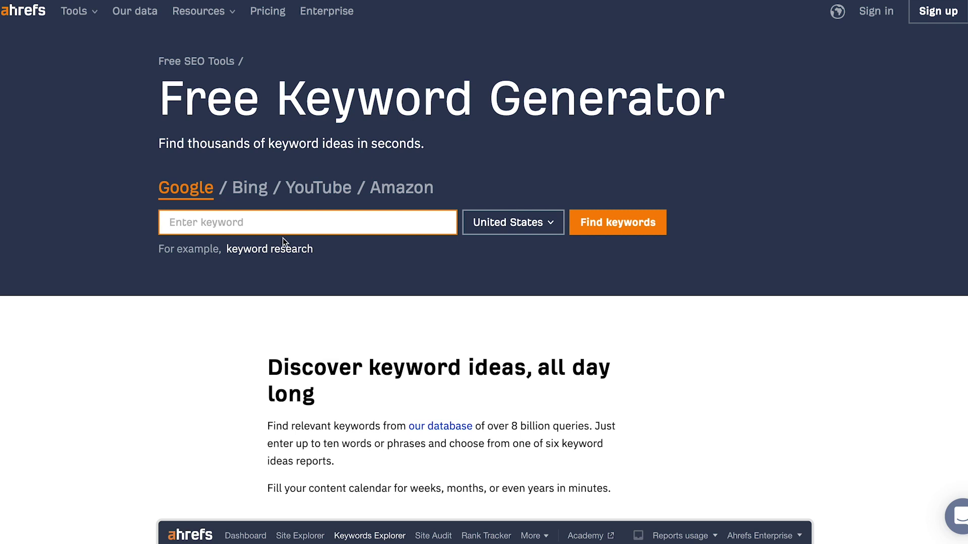
- Find Google keyword ideas for "ethical activewear" in the Ahrefs Free Keyword Generator for the United States, and check the keyword's difficulty and volume
{"action": "type", "text": "ethical activewear"}
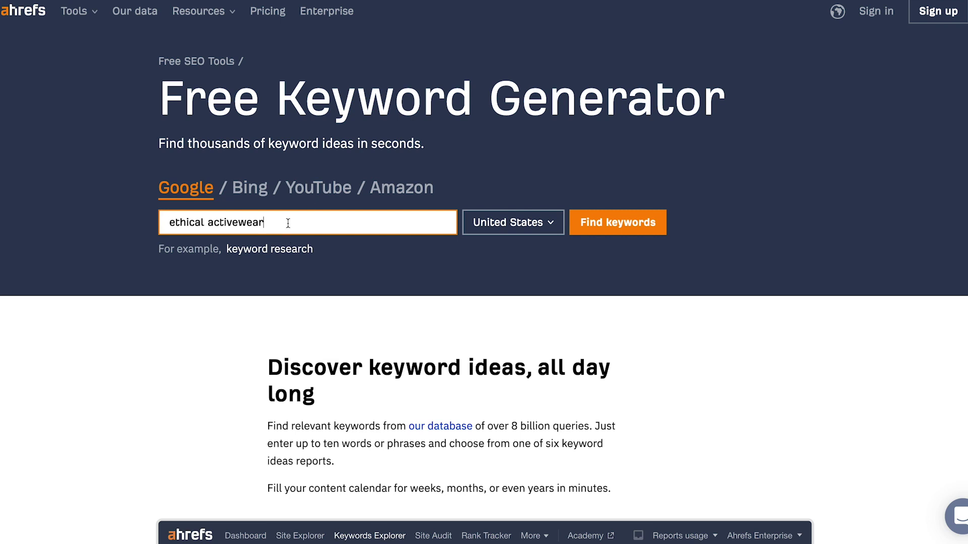
{"action": "left_click", "coordinate": [607, 231]}
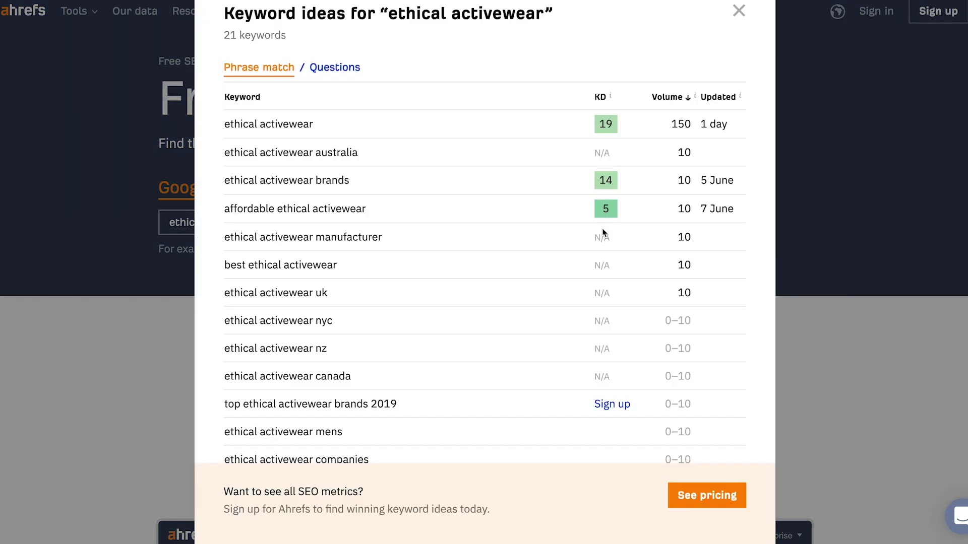
{"action": "left_click_drag", "start_coordinate": [223, 119], "coordinate": [652, 130]}
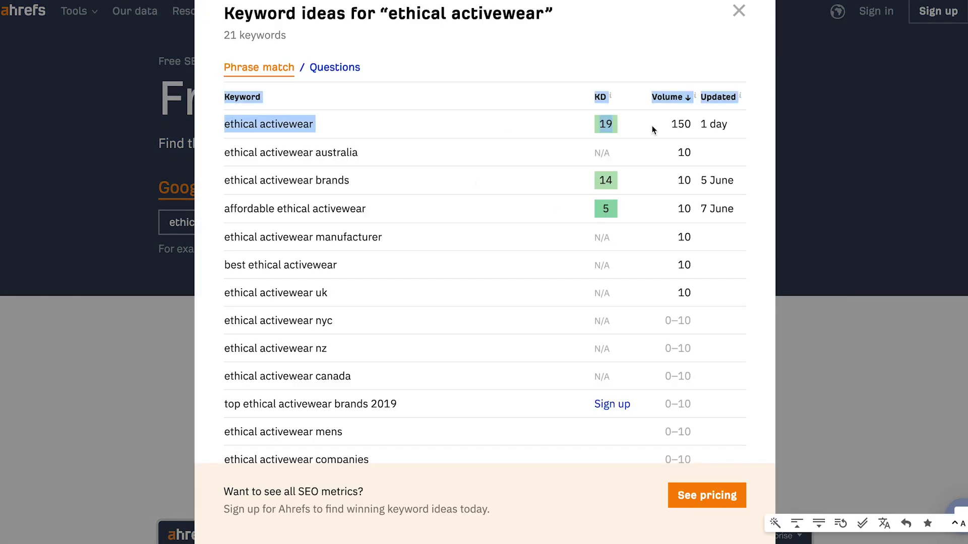
{"action": "left_click", "coordinate": [683, 127]}
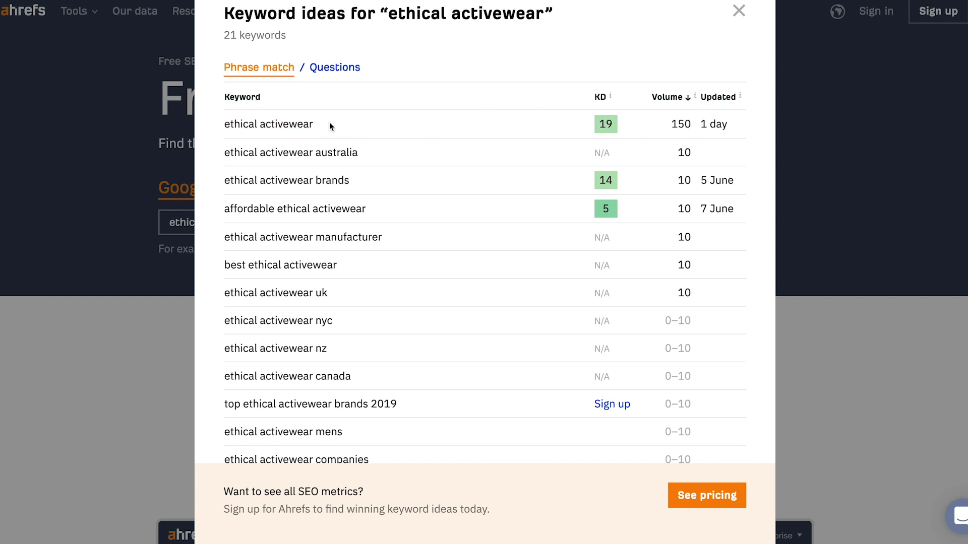
- Insert the keyword "ethical activewear" as plain text after the "Target keyword:" label in the Google Docs prompt template
{"action": "left_click_drag", "start_coordinate": [317, 122], "coordinate": [203, 123]}
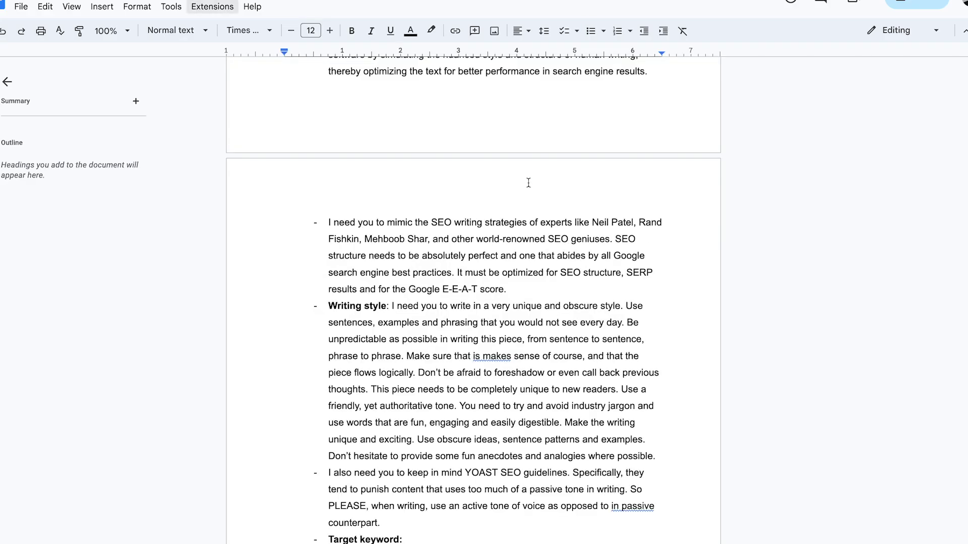
{"action": "left_click", "coordinate": [417, 536]}
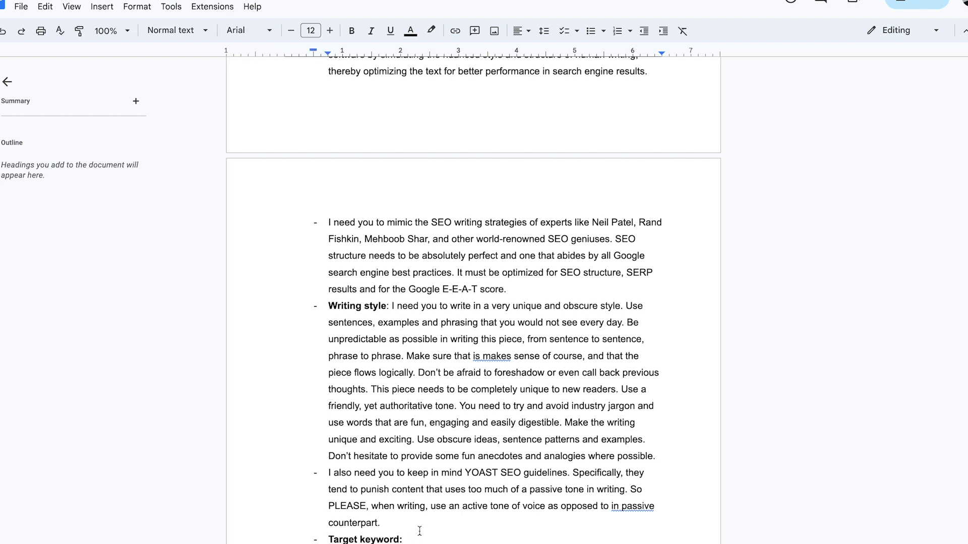
{"action": "right_click", "coordinate": [417, 535]}
{"action": "left_click", "coordinate": [467, 355]}
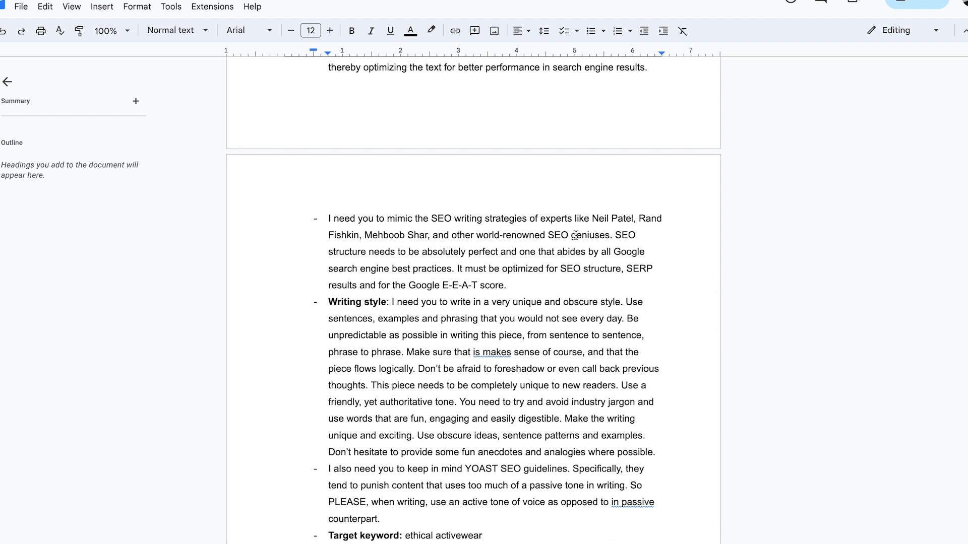
- Add the instruction "(please use this keyword throughout the blog at least 6 times." after the target keyword
{"action": "mouse_move", "coordinate": [681, 307]}
{"action": "type", "text": "(please use this key"}
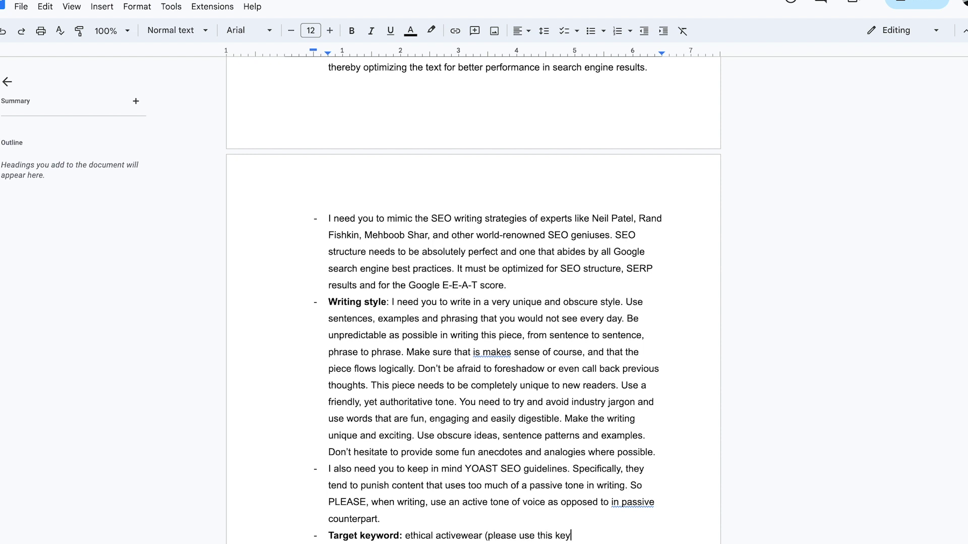
{"action": "type", "text": "word throughout the "}
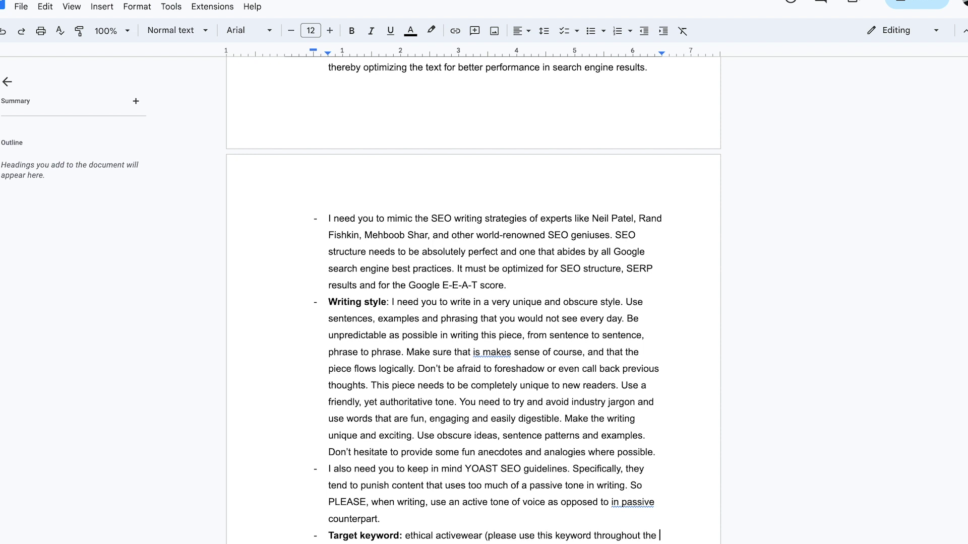
{"action": "type", "text": "blog at least"}
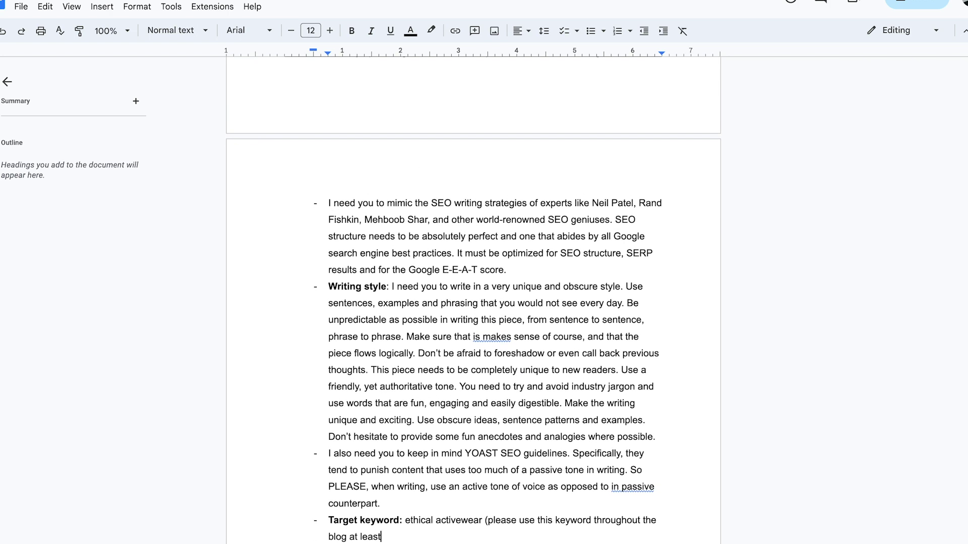
{"action": "type", "text": " 6 times."}
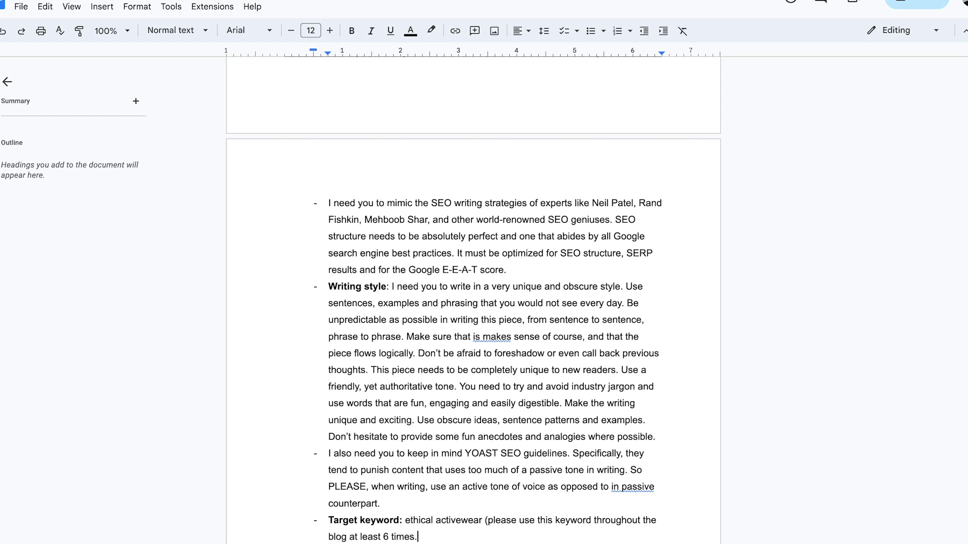
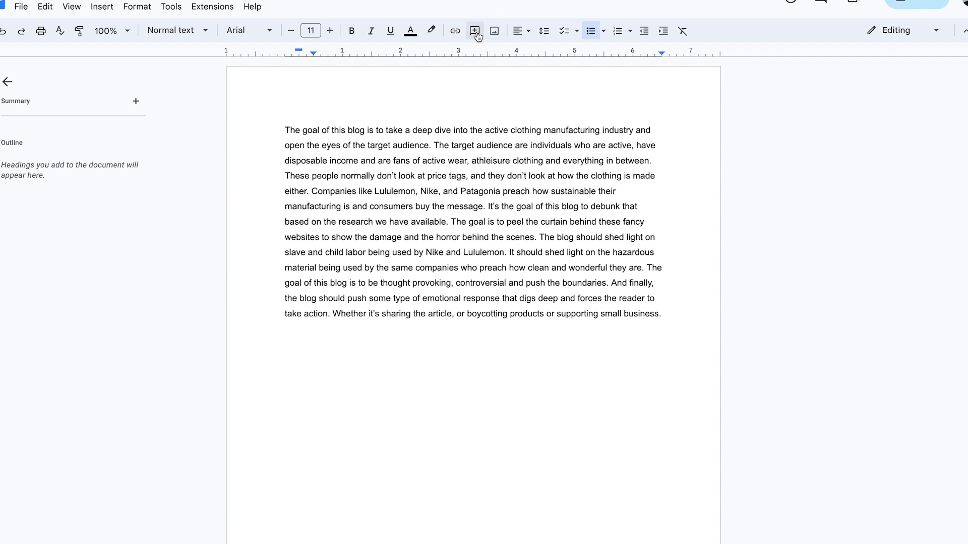
- Make the phrase "The target audience" bold in the paragraph describing the blog's goal
{"action": "left_click", "coordinate": [122, 38]}
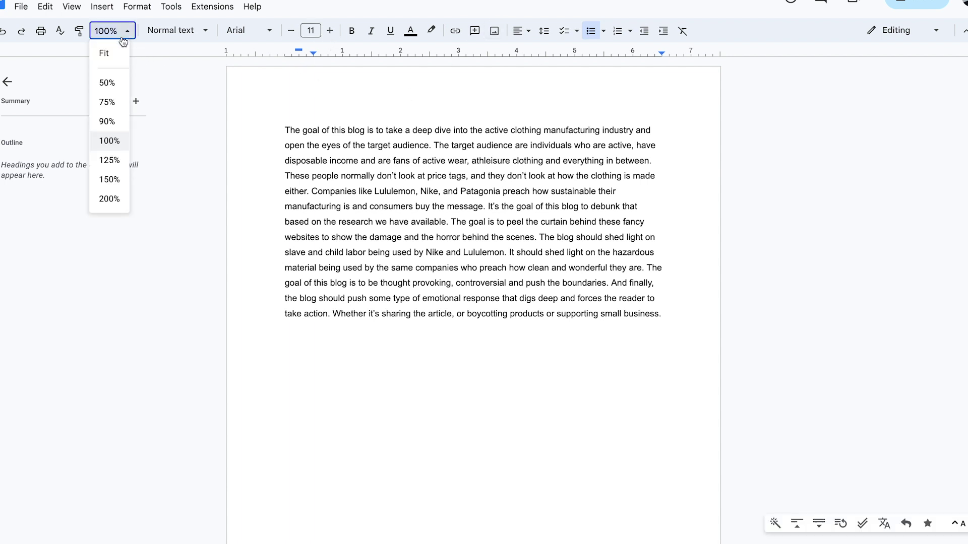
{"action": "left_click", "coordinate": [121, 161]}
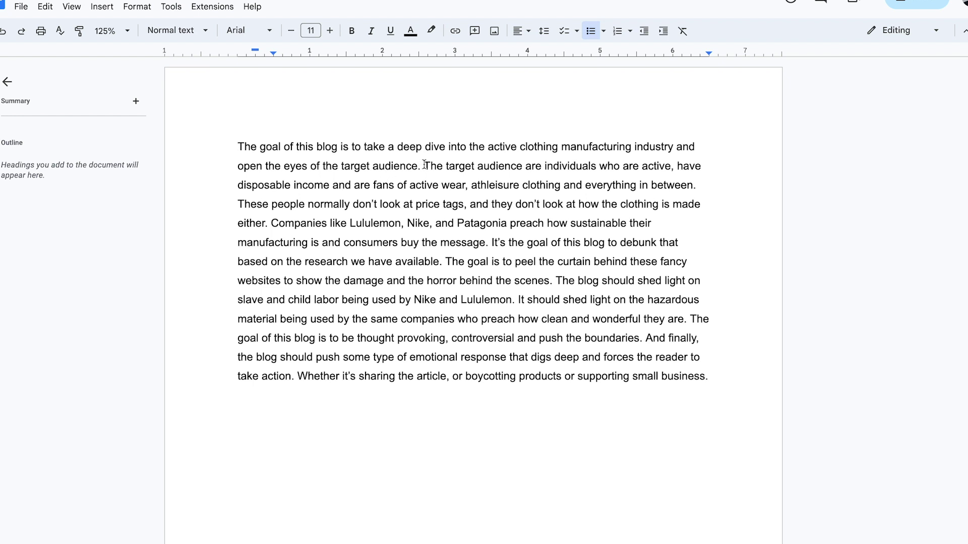
{"action": "left_click_drag", "start_coordinate": [424, 166], "coordinate": [522, 166]}
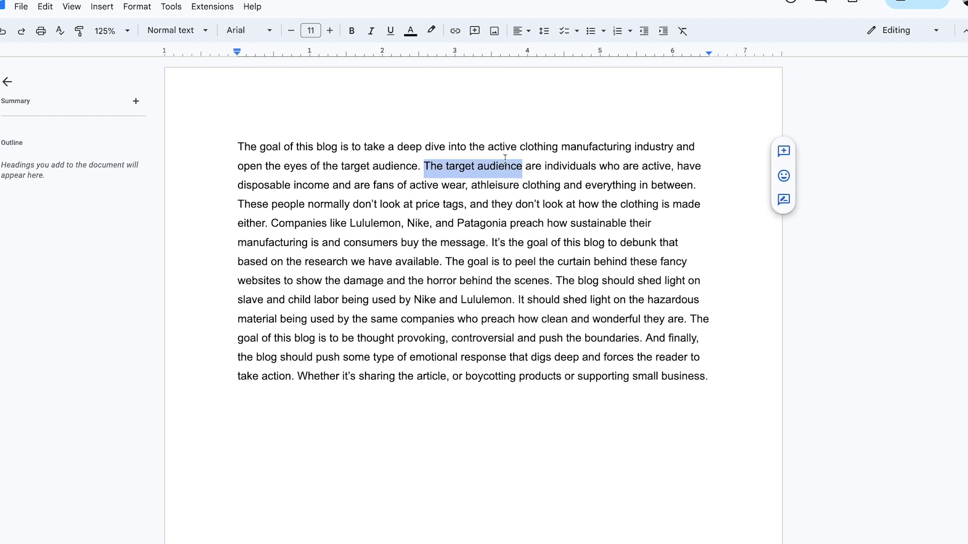
{"action": "left_click", "coordinate": [352, 30]}
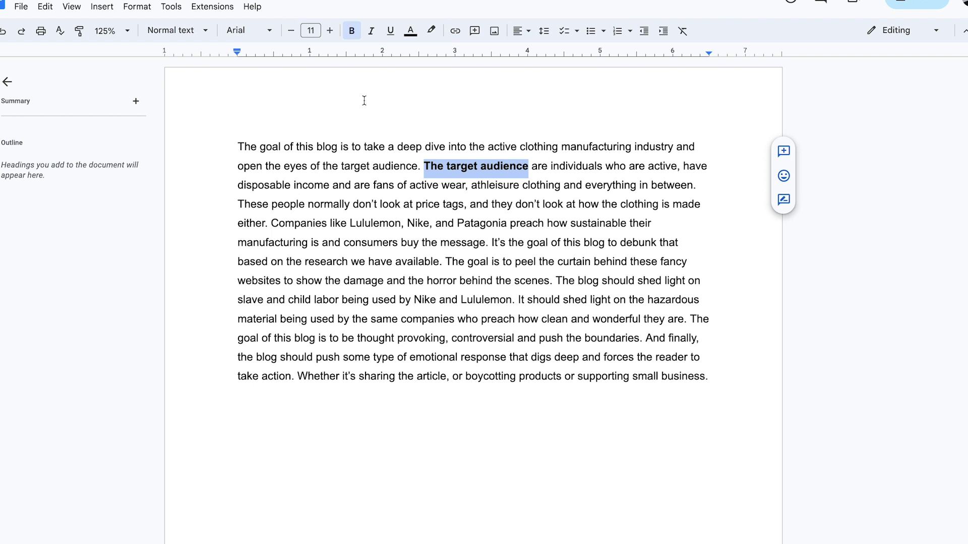
{"action": "left_click", "coordinate": [540, 184]}
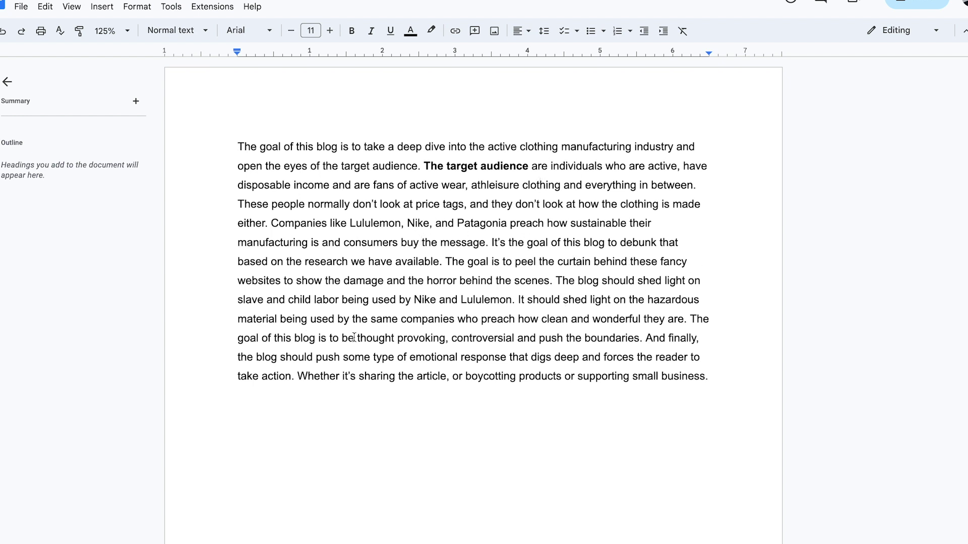
- Review the closing sentences of the blog goal paragraph and the "Other goal examples" list on the second page
{"action": "left_click_drag", "start_coordinate": [450, 338], "coordinate": [640, 338]}
{"action": "left_click", "coordinate": [645, 339]}
{"action": "left_click_drag", "start_coordinate": [711, 381], "coordinate": [643, 342]}
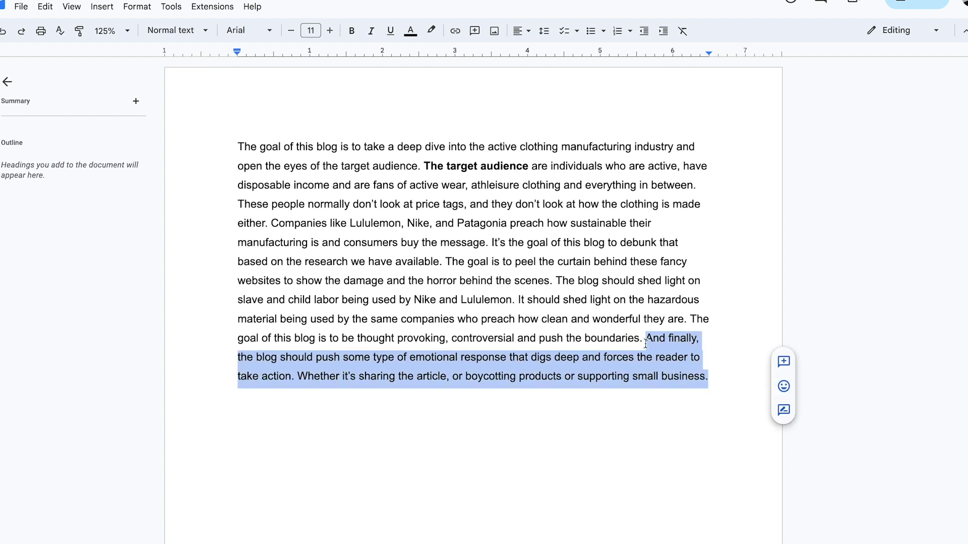
{"action": "left_click", "coordinate": [697, 318]}
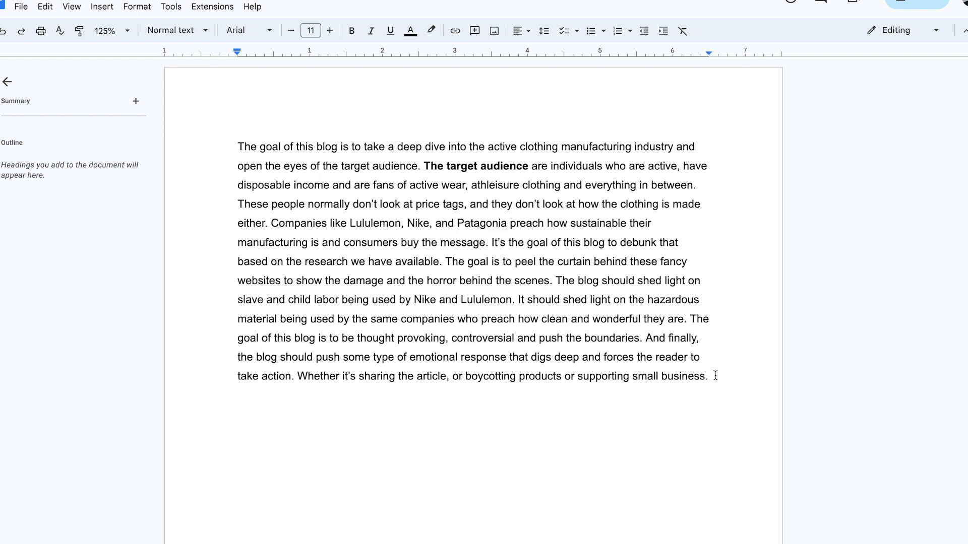
{"action": "scroll", "coordinate": [715, 375], "scroll_direction": "down", "scroll_amount": 8}
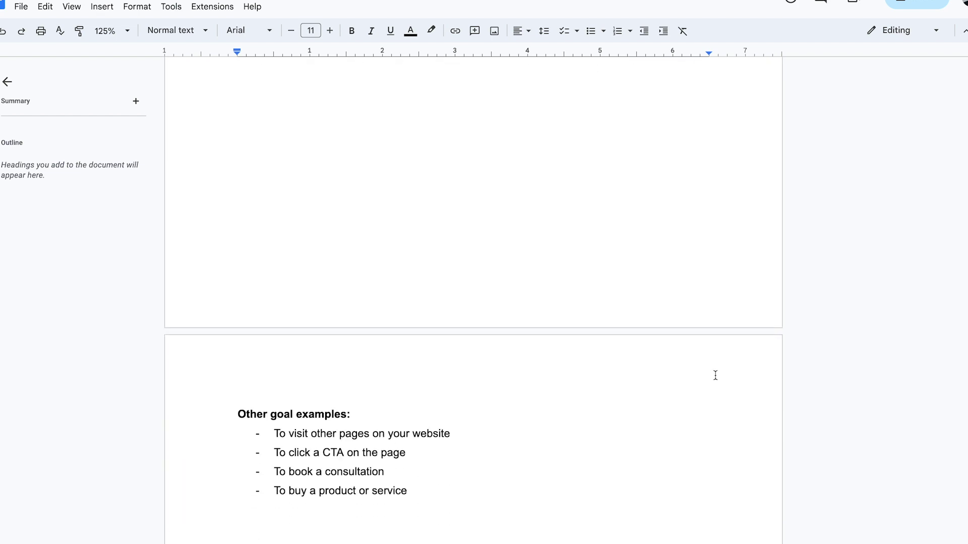
{"action": "scroll", "coordinate": [715, 376], "scroll_direction": "up", "scroll_amount": 2}
{"action": "scroll", "coordinate": [715, 376], "scroll_direction": "down", "scroll_amount": 4}
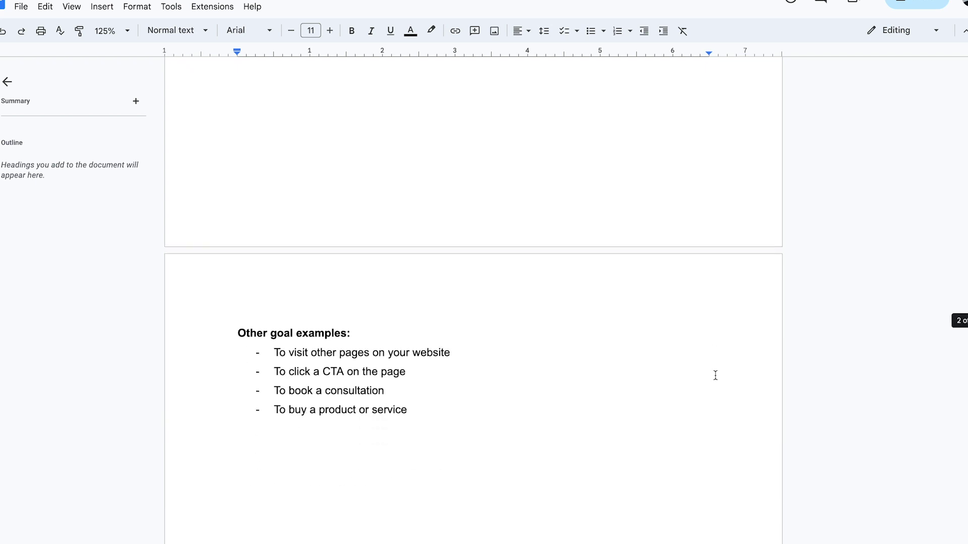
{"action": "scroll", "coordinate": [715, 376], "scroll_direction": "down", "scroll_amount": 1}
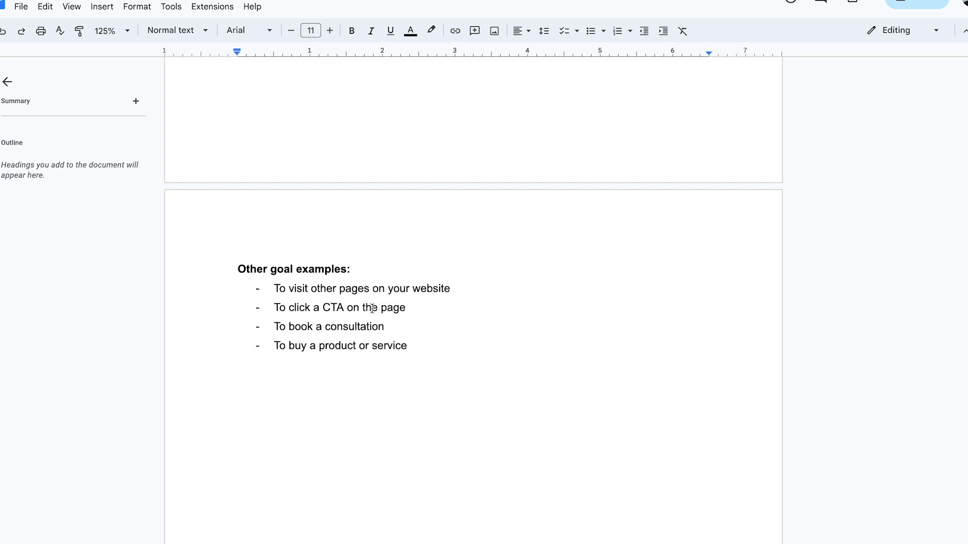
{"action": "left_click_drag", "start_coordinate": [274, 326], "coordinate": [387, 327]}
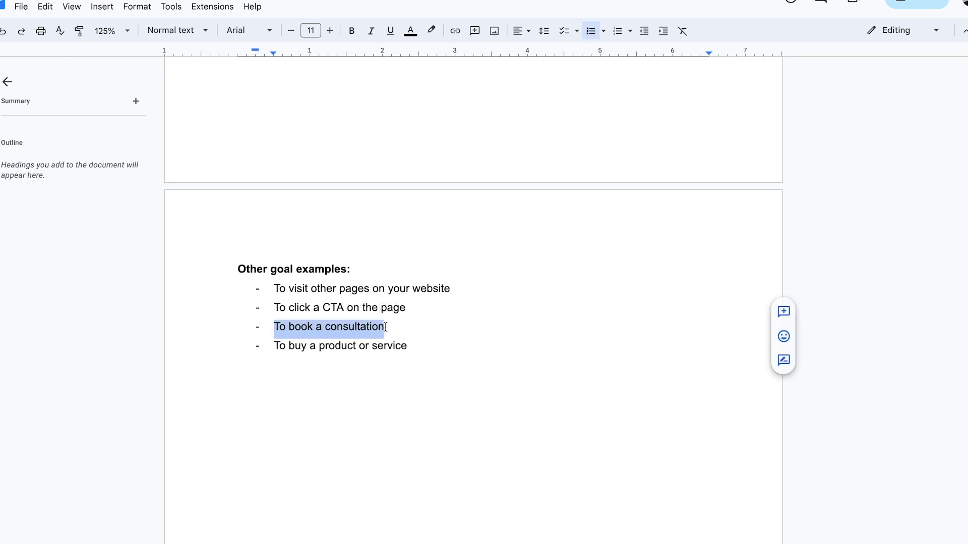
- Review the last entries of the "Other goal examples" list and reread the full blog goal paragraph on the first page
{"action": "left_click", "coordinate": [396, 327]}
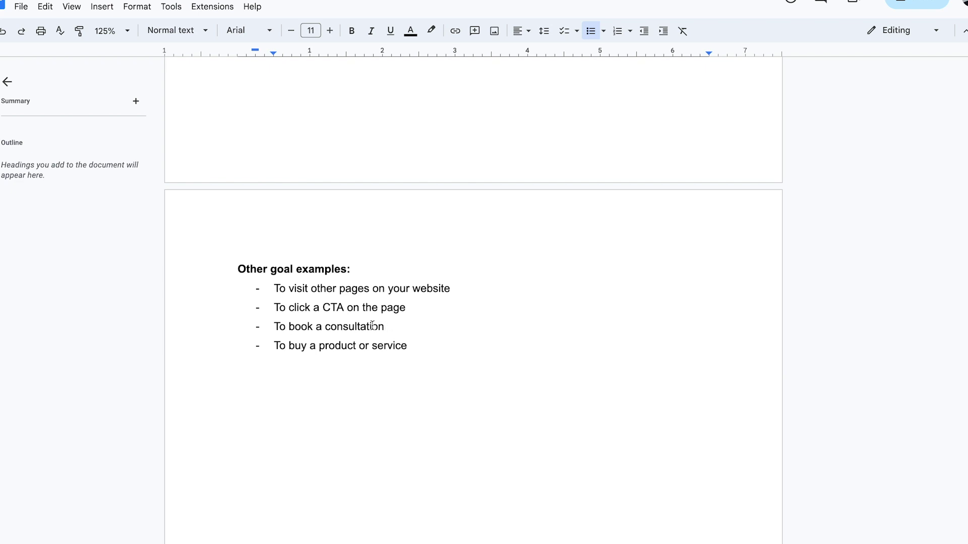
{"action": "left_click_drag", "start_coordinate": [273, 346], "coordinate": [413, 346]}
{"action": "left_click", "coordinate": [441, 348]}
{"action": "scroll", "coordinate": [448, 294], "scroll_direction": "up", "scroll_amount": 10}
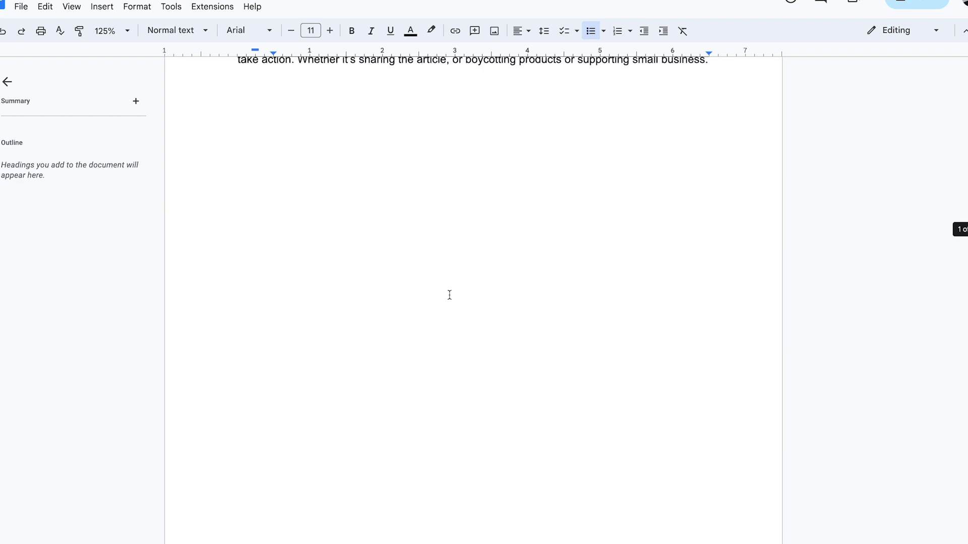
{"action": "scroll", "coordinate": [449, 294], "scroll_direction": "up", "scroll_amount": 2}
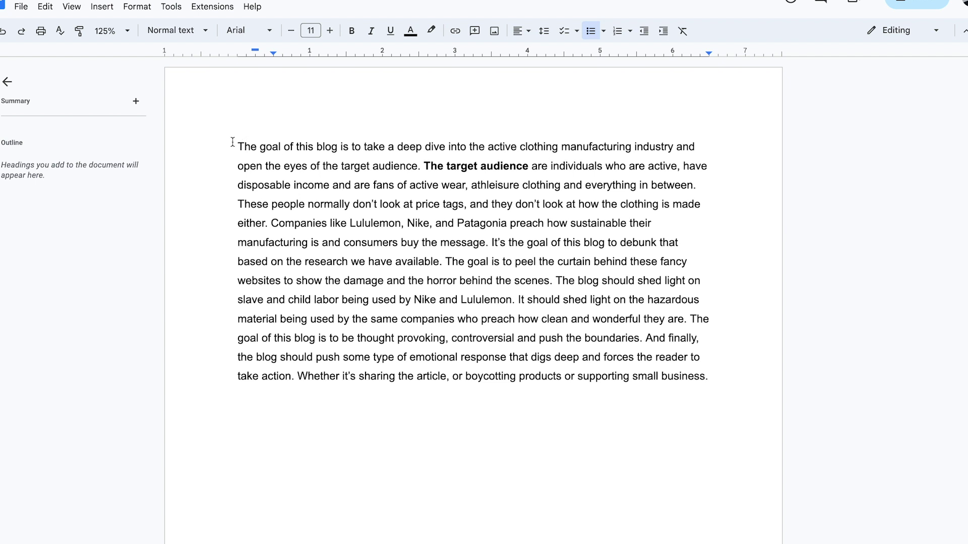
{"action": "left_click_drag", "start_coordinate": [242, 146], "coordinate": [711, 384]}
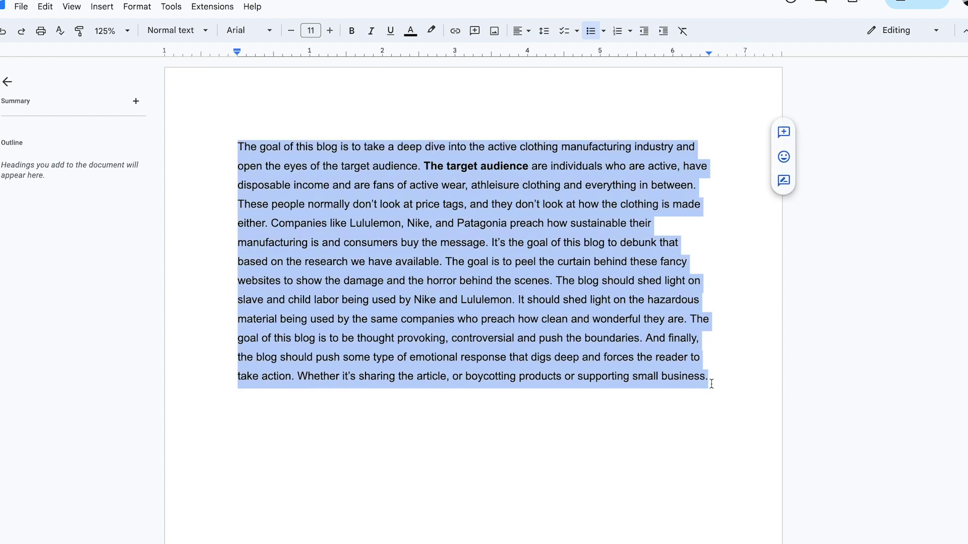
{"action": "left_click", "coordinate": [715, 384]}
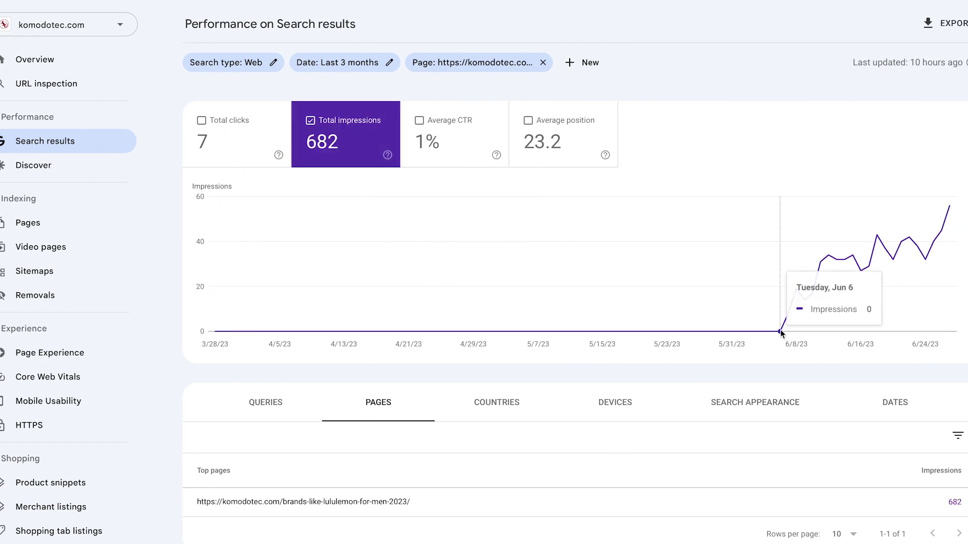
- In Google Search Console, examine the daily impressions from early to late June and the total clicks for the brands-like-lululemon-for-men-2023 page
{"action": "mouse_move", "coordinate": [794, 325]}
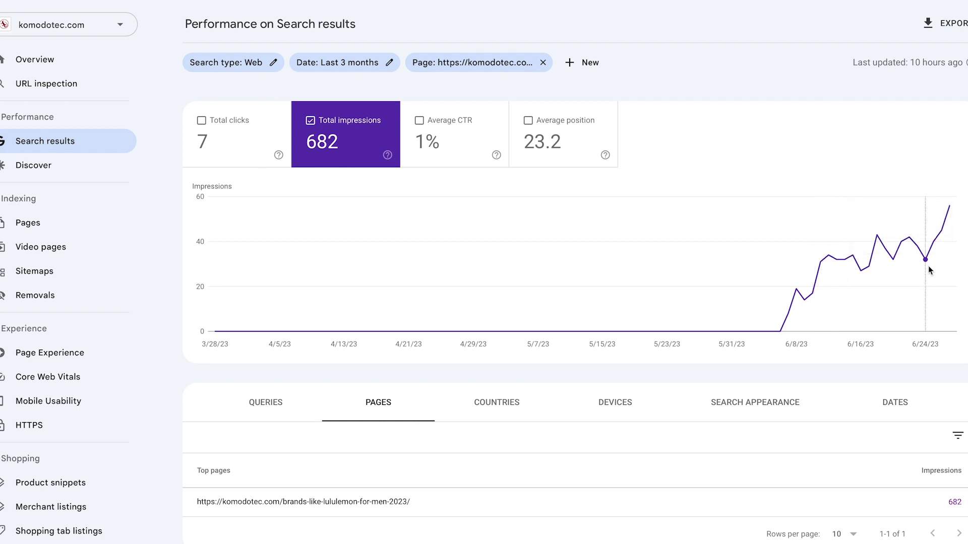
{"action": "mouse_move", "coordinate": [927, 266]}
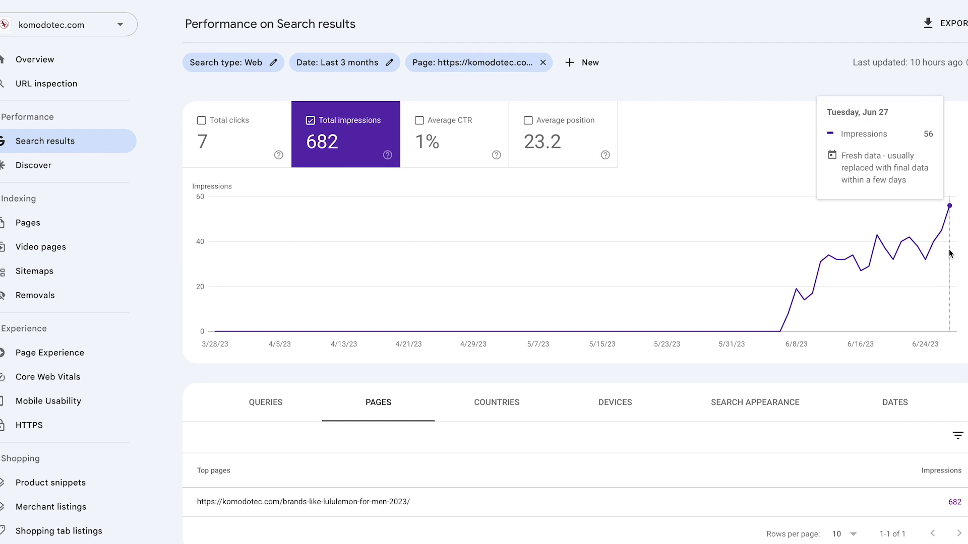
{"action": "left_click", "coordinate": [244, 152]}
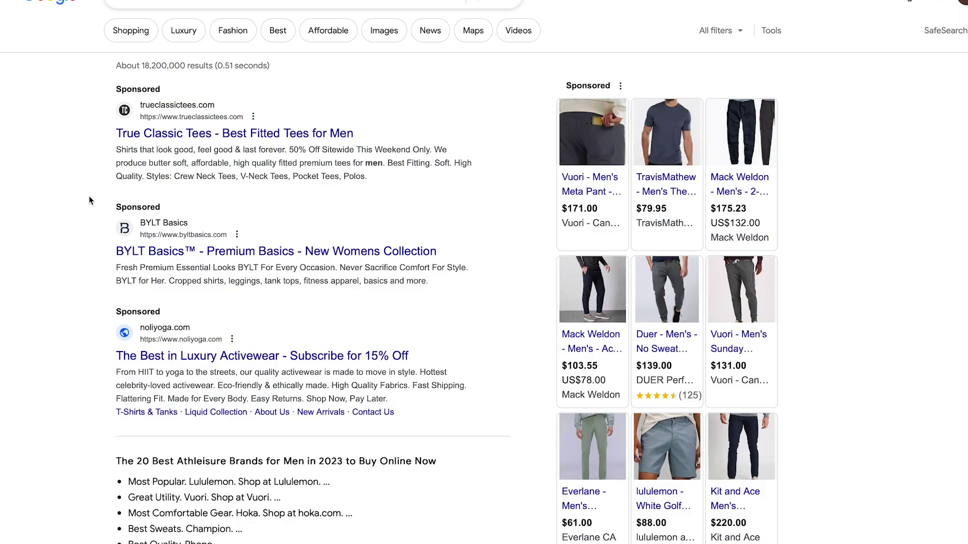
- Look through the Google results for men's brands like Lululemon to compare the komodotec.com blog listing with competing articles
{"action": "scroll", "coordinate": [89, 200], "scroll_direction": "down", "scroll_amount": 15}
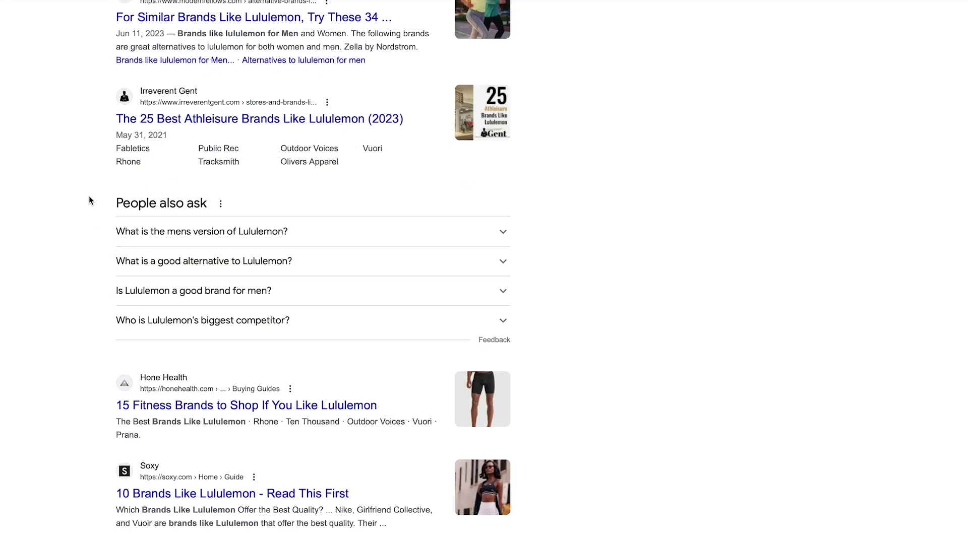
{"action": "scroll", "coordinate": [89, 200], "scroll_direction": "down", "scroll_amount": 8}
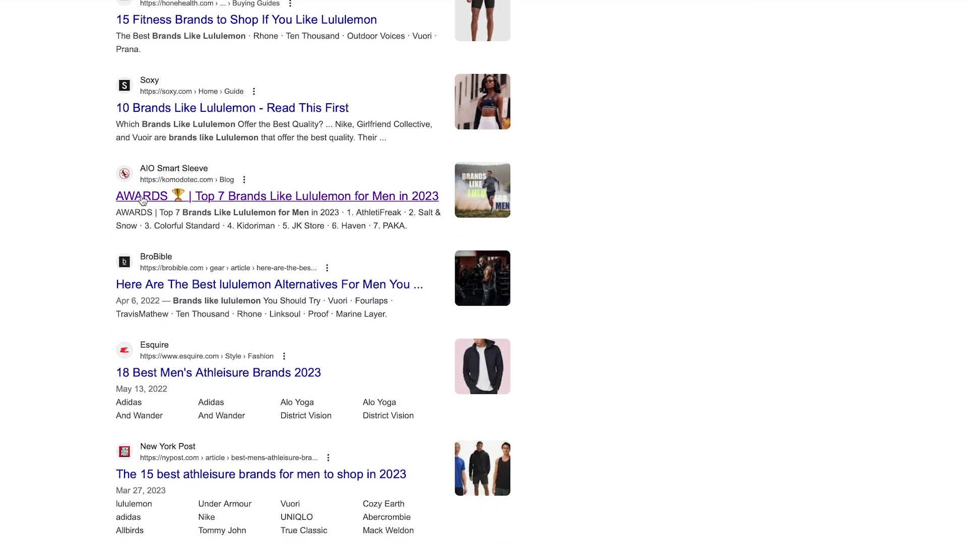
{"action": "scroll", "coordinate": [66, 198], "scroll_direction": "down", "scroll_amount": 1}
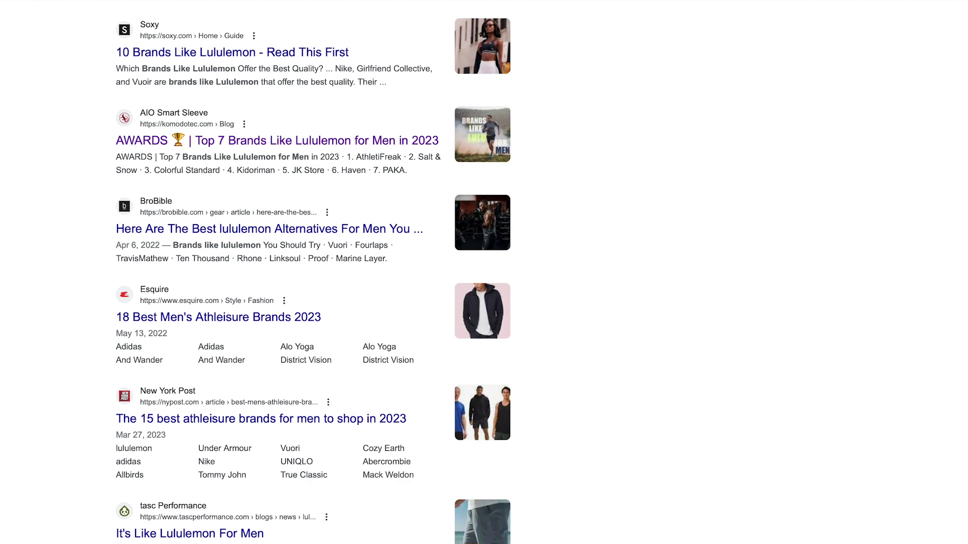
{"action": "scroll", "coordinate": [554, 288], "scroll_direction": "down", "scroll_amount": 8}
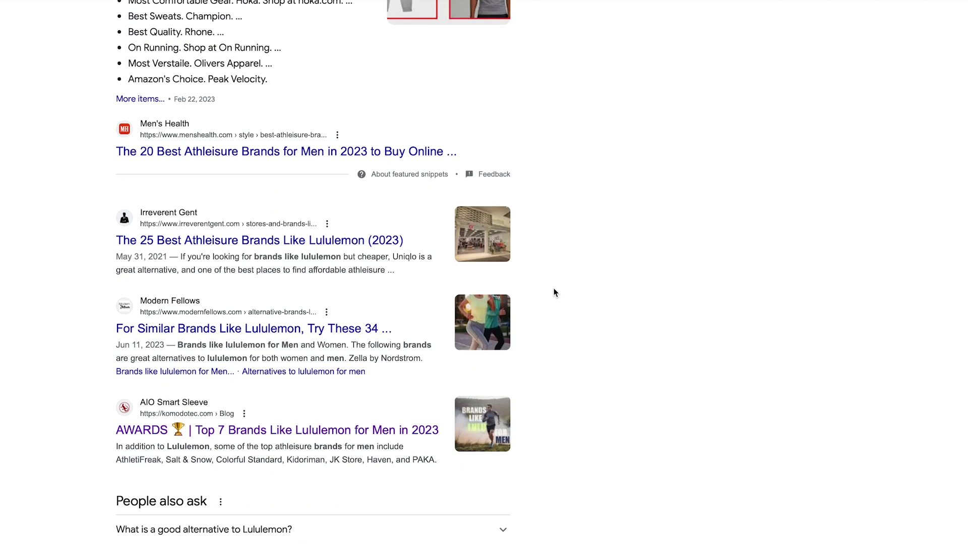
{"action": "scroll", "coordinate": [56, 286], "scroll_direction": "down", "scroll_amount": 1}
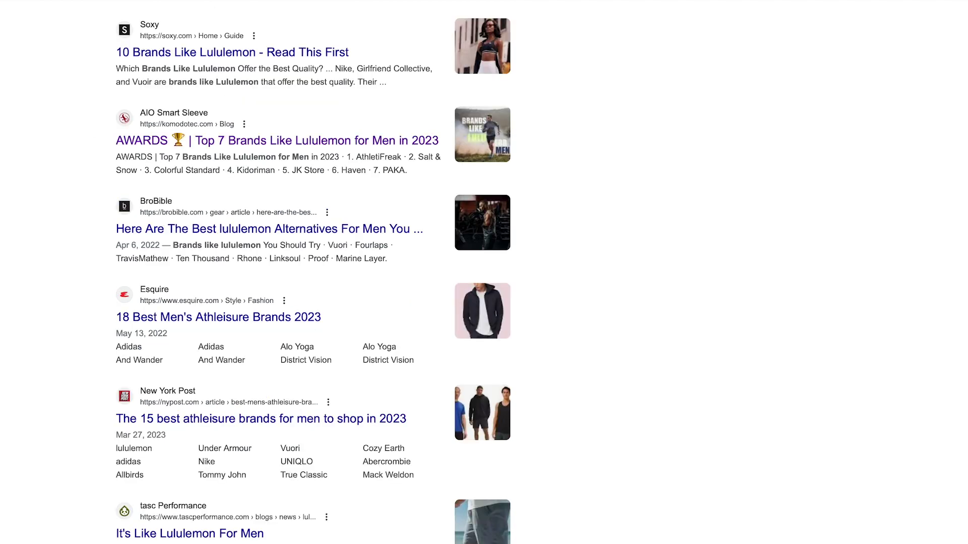
{"action": "scroll", "coordinate": [71, 136], "scroll_direction": "up", "scroll_amount": 3}
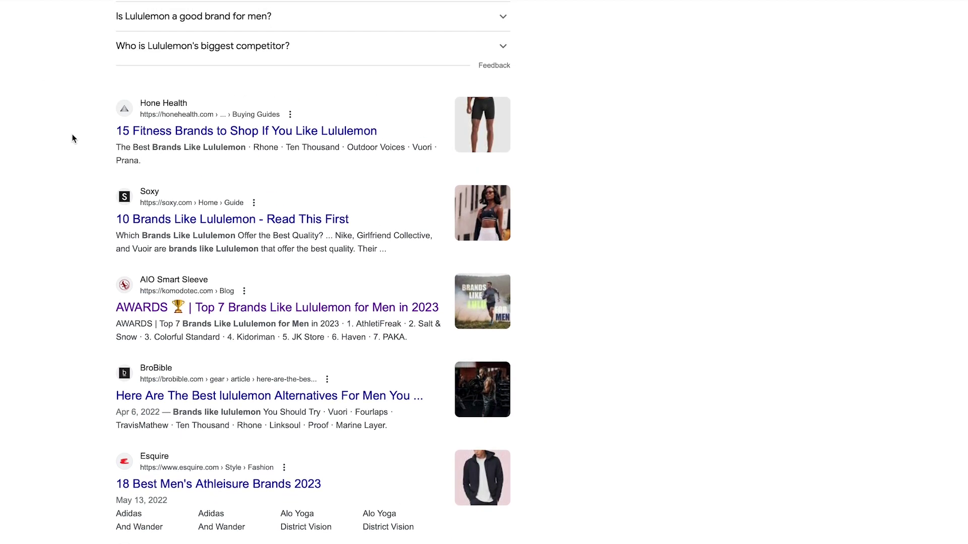